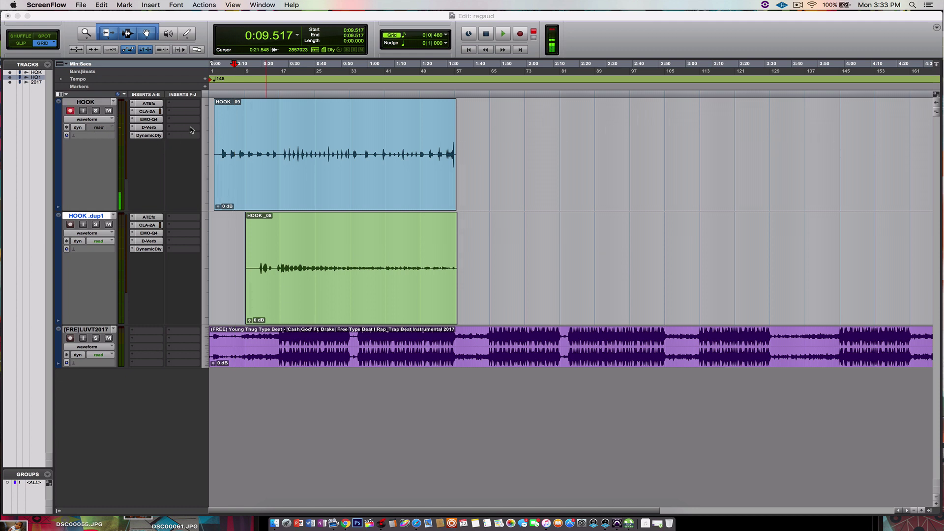
Open the Auto-Tune EFX 3 insert on the HOOK track and place its window clear of the clips' beginnings
left_click(142, 105)
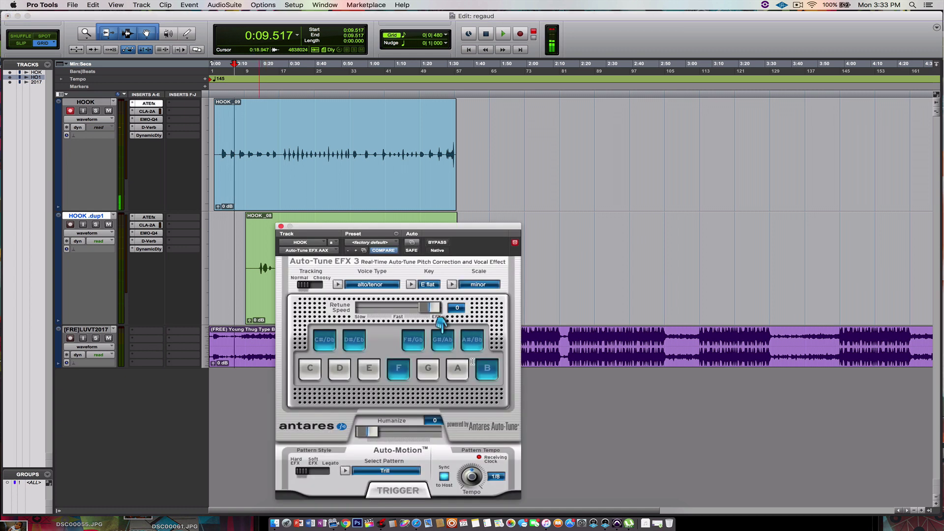
left_click_drag(466, 227, 650, 111)
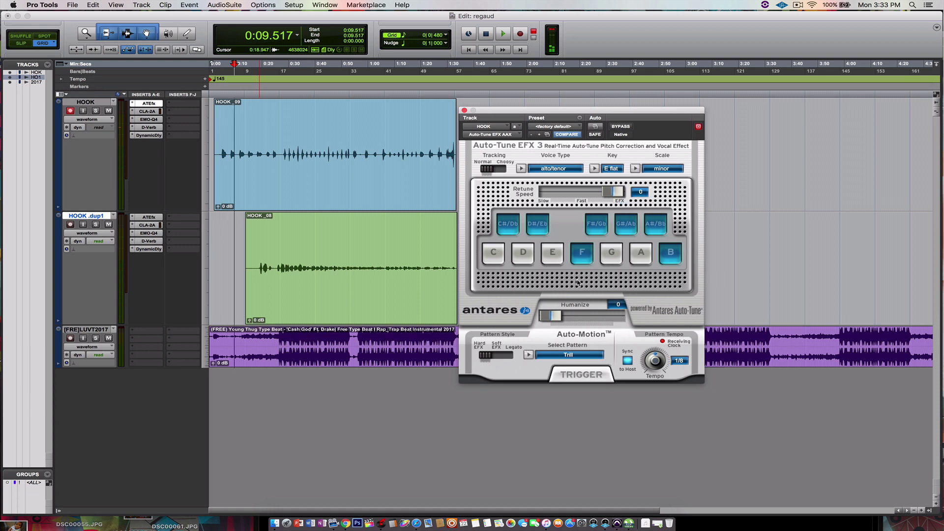
Switch to VirtualDJ and load the Young Thug type beat MP3 from Downloads onto the first deck to read its BPM and key
left_click(382, 529)
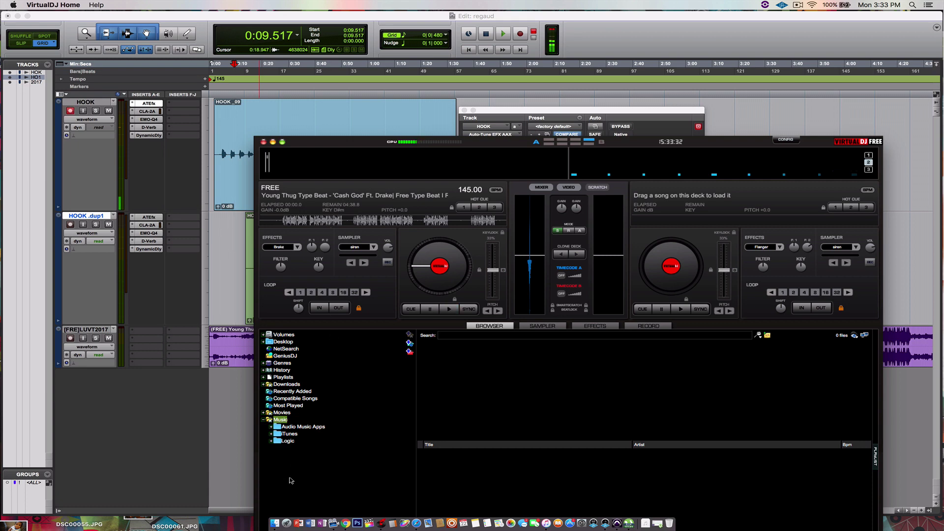
left_click(274, 520)
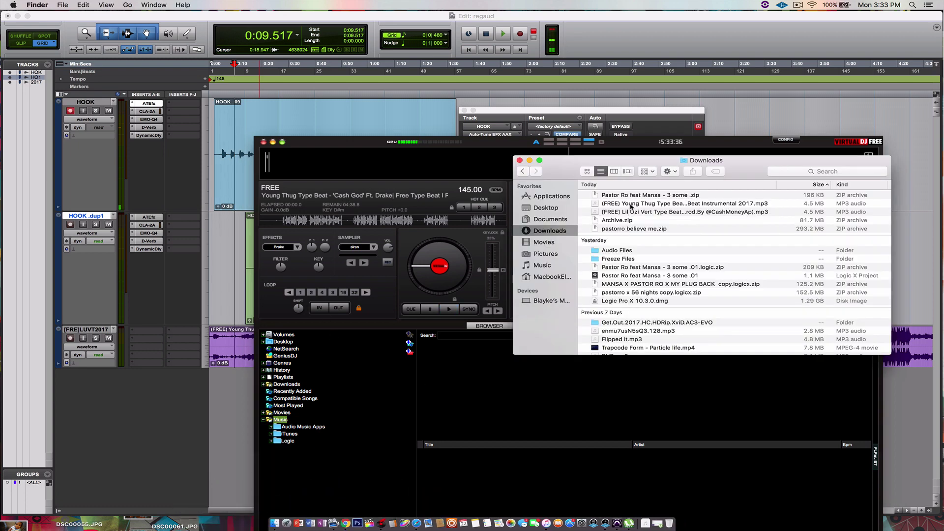
left_click_drag(630, 205, 352, 227)
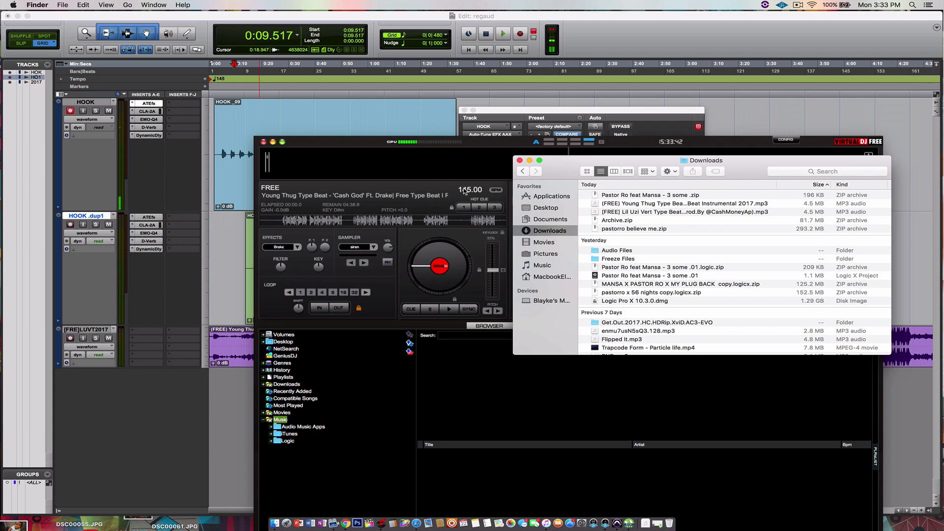
Return to Pro Tools and set the session tempo to 145 BPM at the start of the timeline
left_click(212, 80)
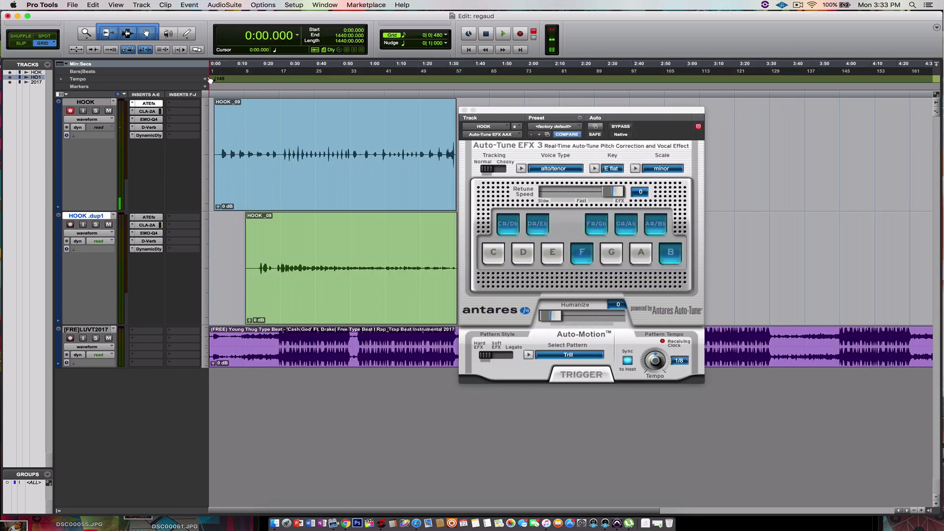
double_click(211, 80)
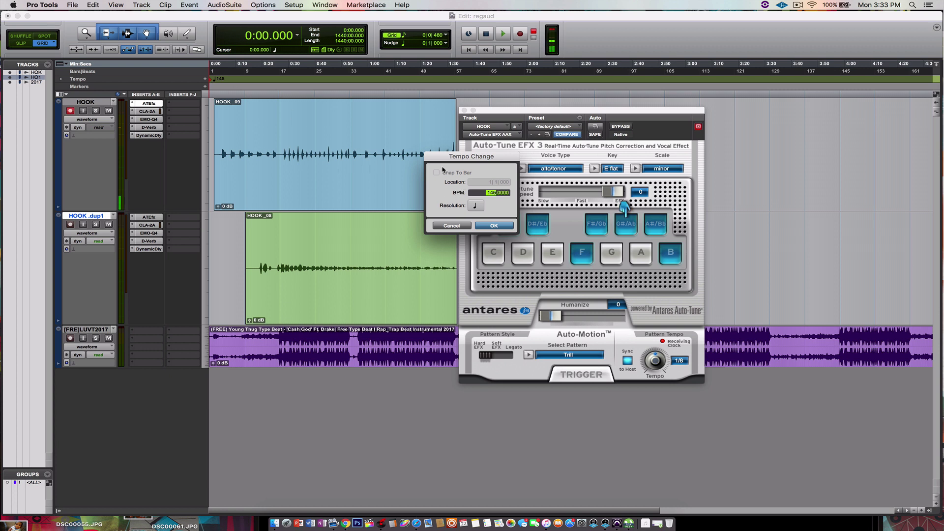
left_click(493, 226)
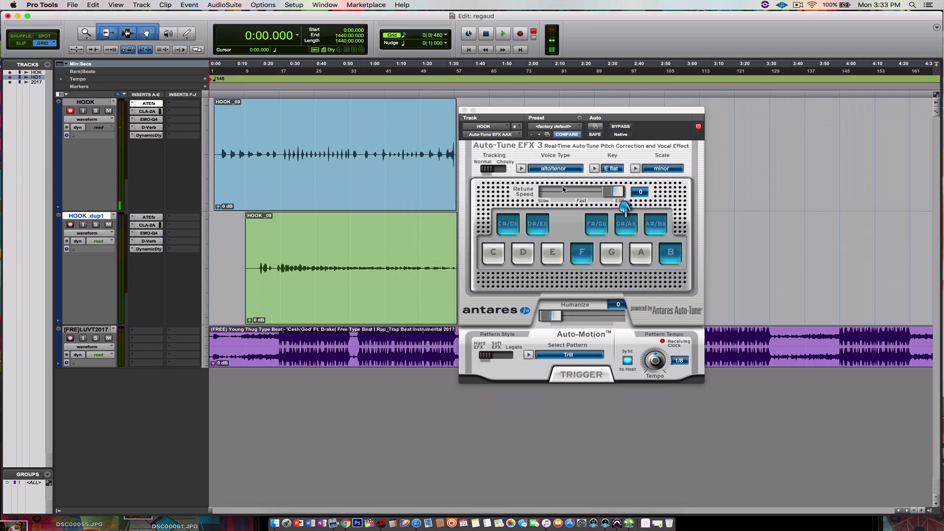
Set the key to E flat in Auto-Tune EFX 3 and close the plug-in
left_click(601, 171)
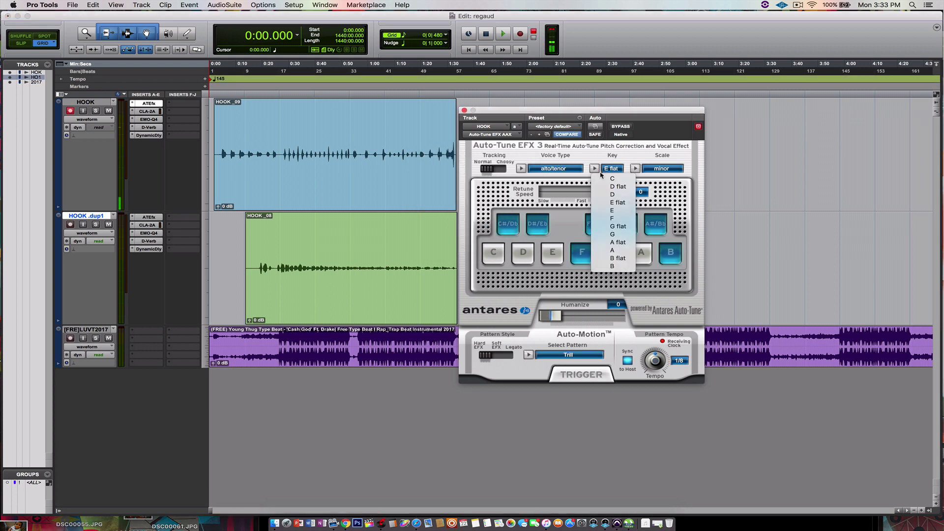
left_click(615, 203)
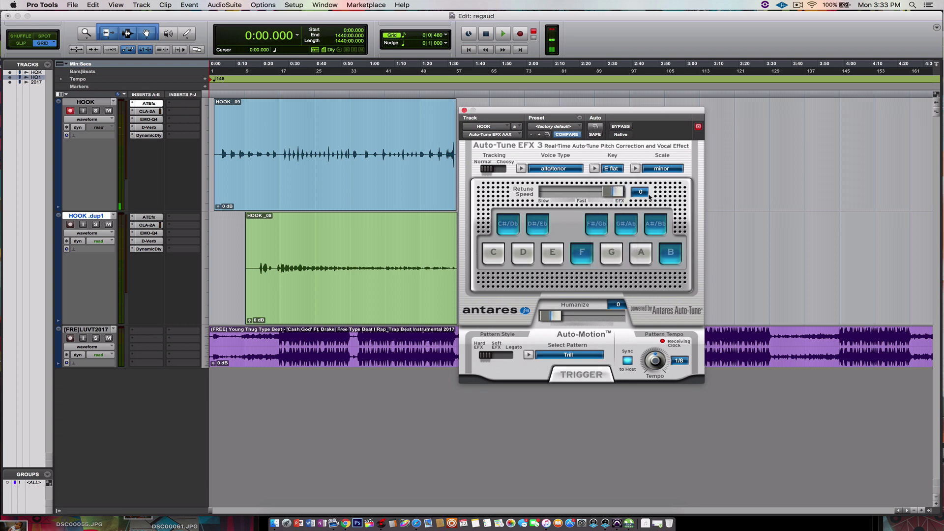
left_click(464, 110)
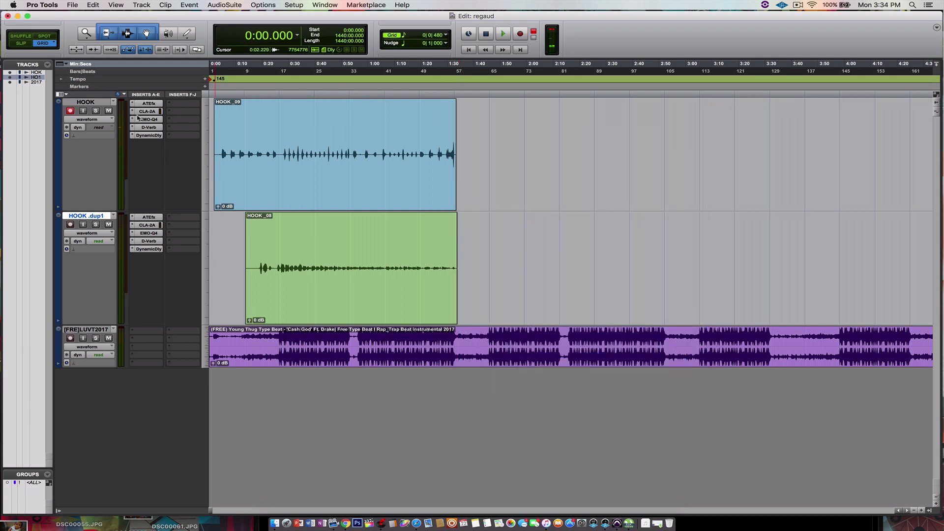
Bypass the HOOK track's four inserts below Auto-Tune, re-enable CLA-2A and examine its high-frequency and gain controls
left_click_drag(138, 114, 146, 140)
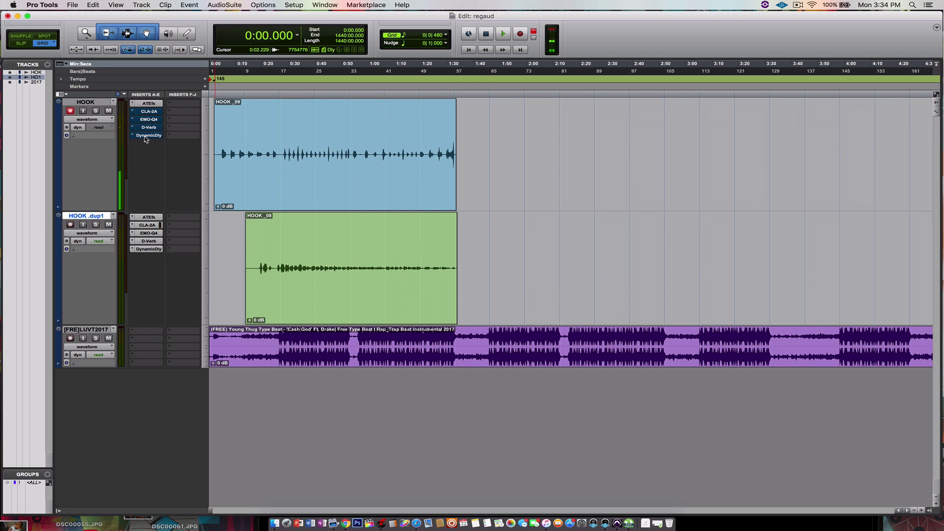
left_click(148, 112, "super")
left_click(147, 111)
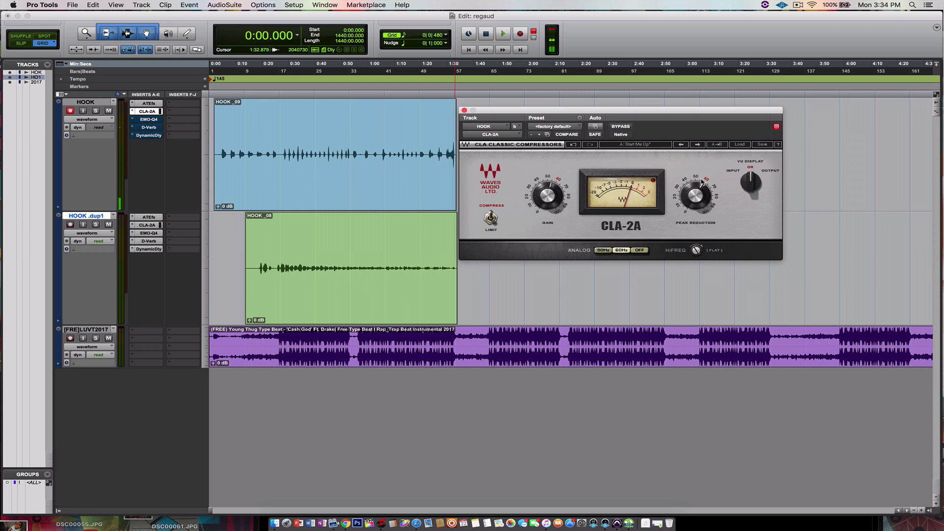
left_click(696, 249)
left_click_drag(558, 187, 558, 186)
Examine the HOOK track's EMO-Q4 equalizer curve and D-Verb reverb, including the reverb's input gain
left_click(149, 120)
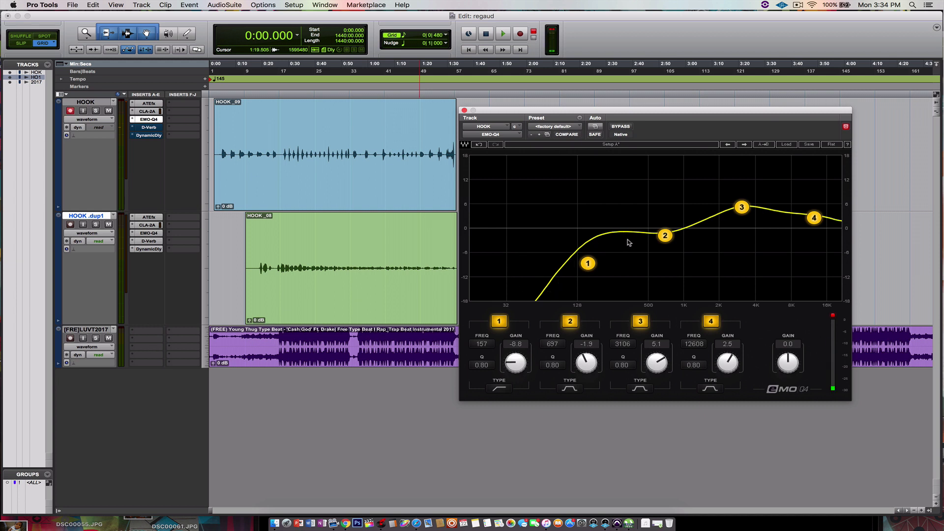
left_click(146, 128)
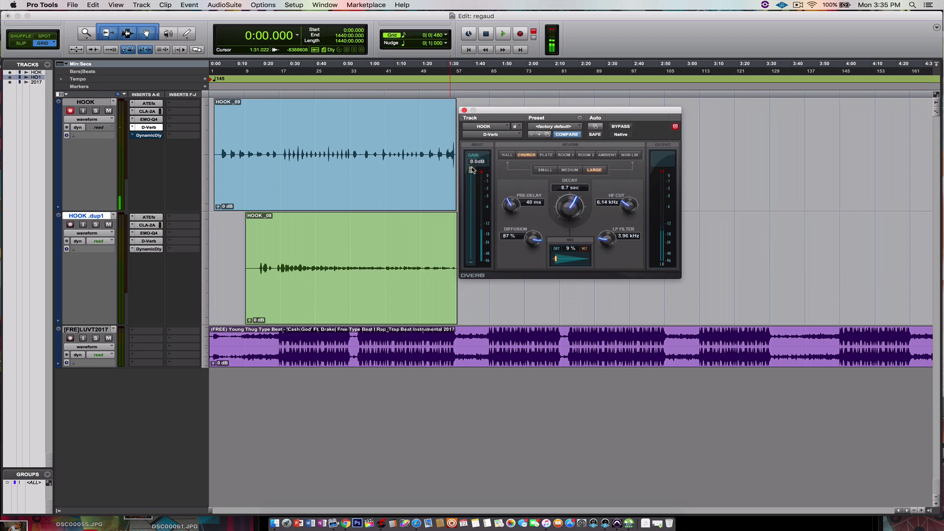
mouse_move(470, 170)
left_mouse_down()
mouse_move(476, 183)
mouse_move(476, 164)
mouse_move(474, 194)
mouse_move(474, 164)
left_mouse_up()
Open the HOOK track's AIR Dynamic Delay, take it out of bypass and close the plug-in
left_click(149, 135)
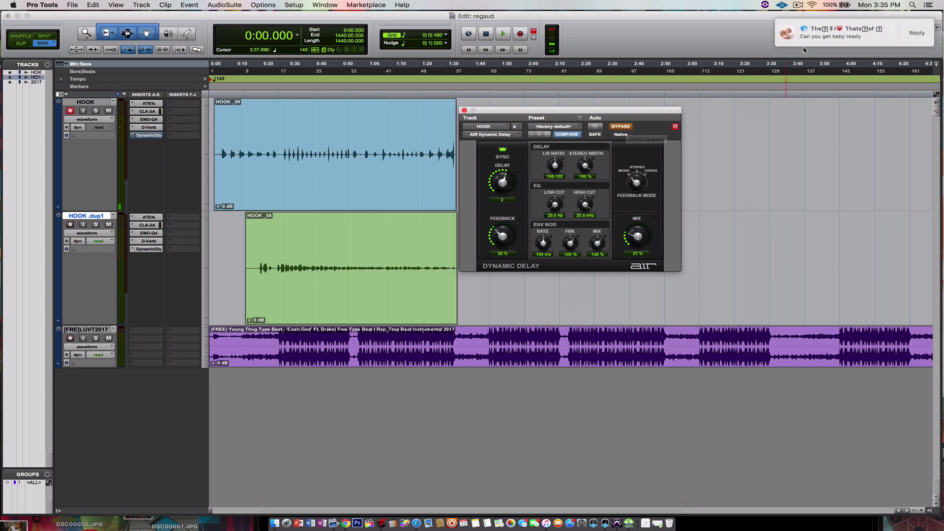
left_click(625, 127)
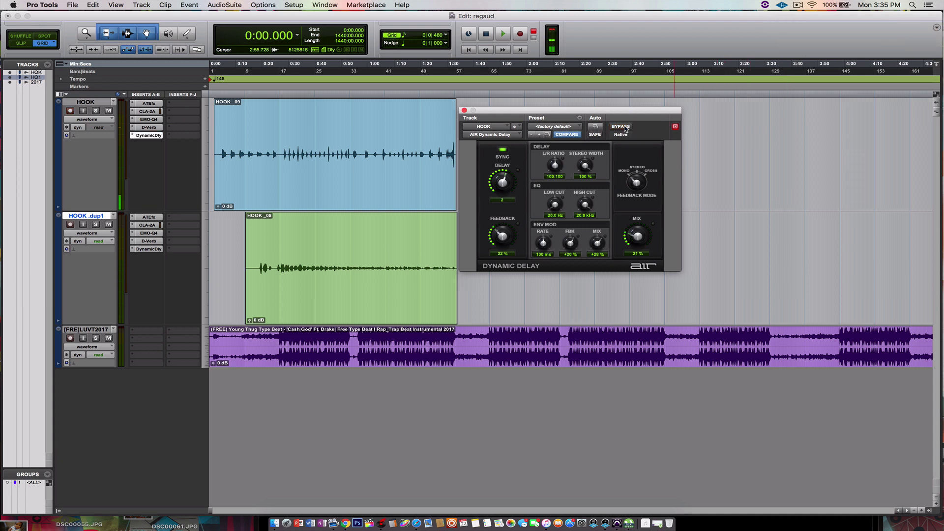
left_click(463, 111)
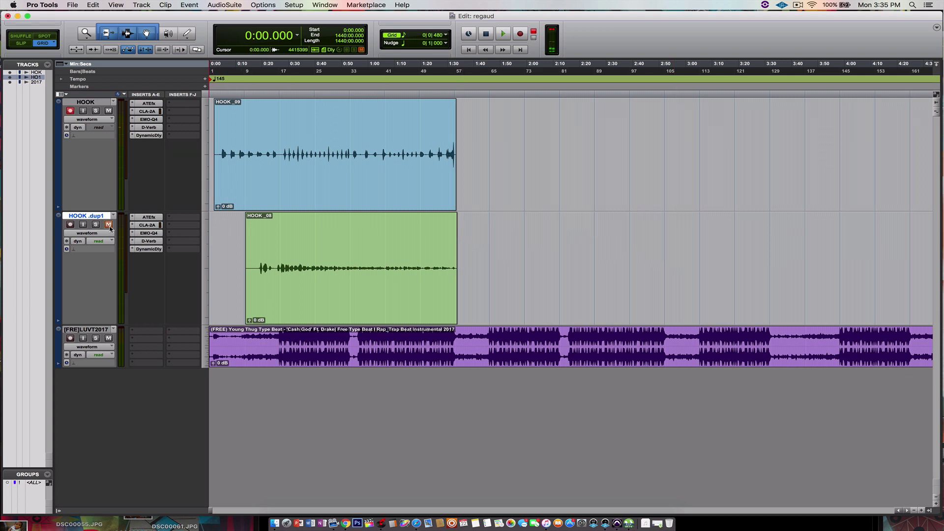
Play the session from the start to listen to the HOOK vocal over the beat, and stop playback
key("space")
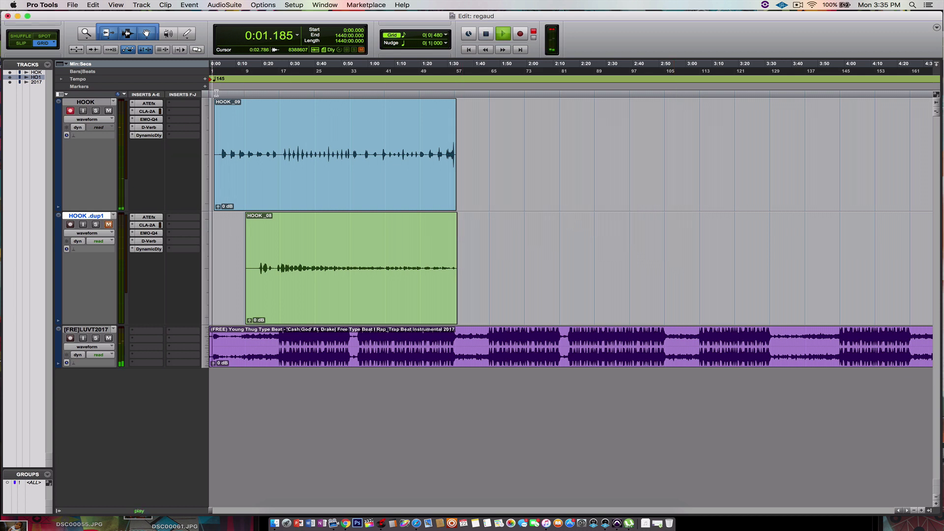
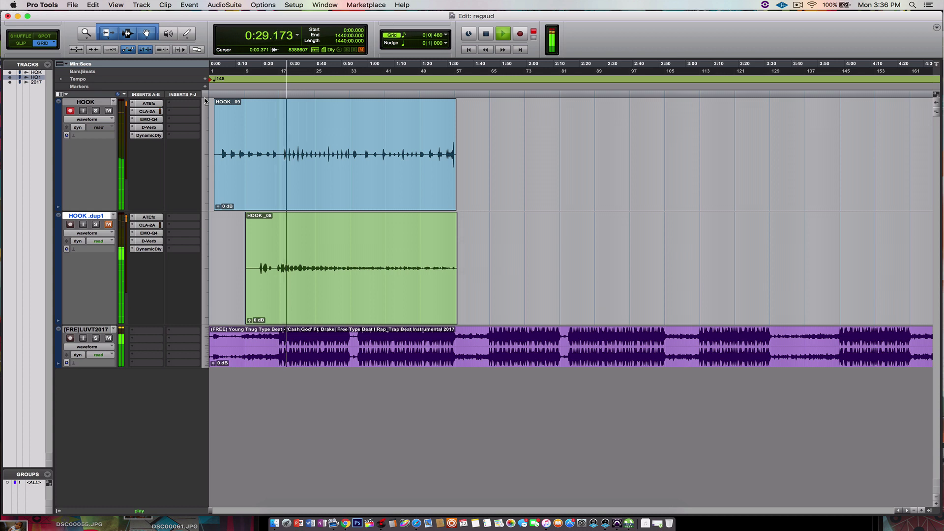
key("space")
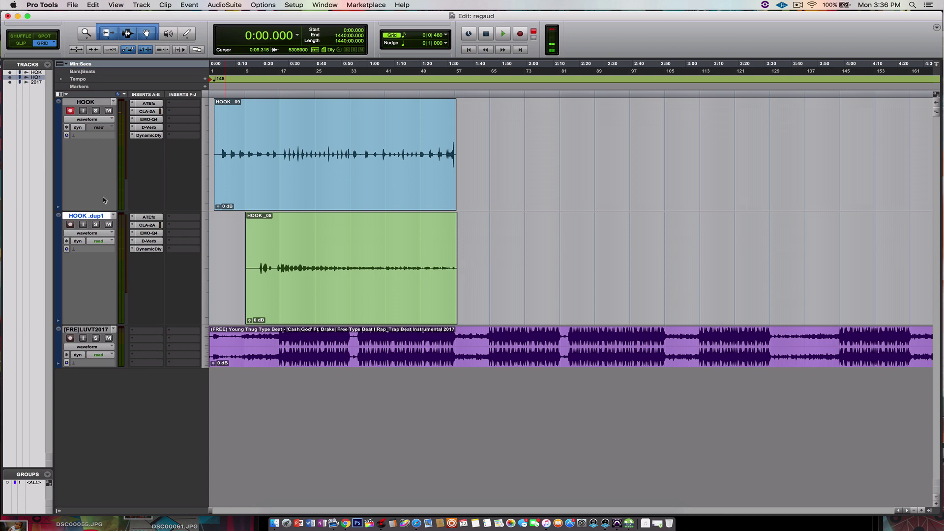
Record-arm the HOOK .dup1 track and disarm the HOOK track
left_click(70, 225)
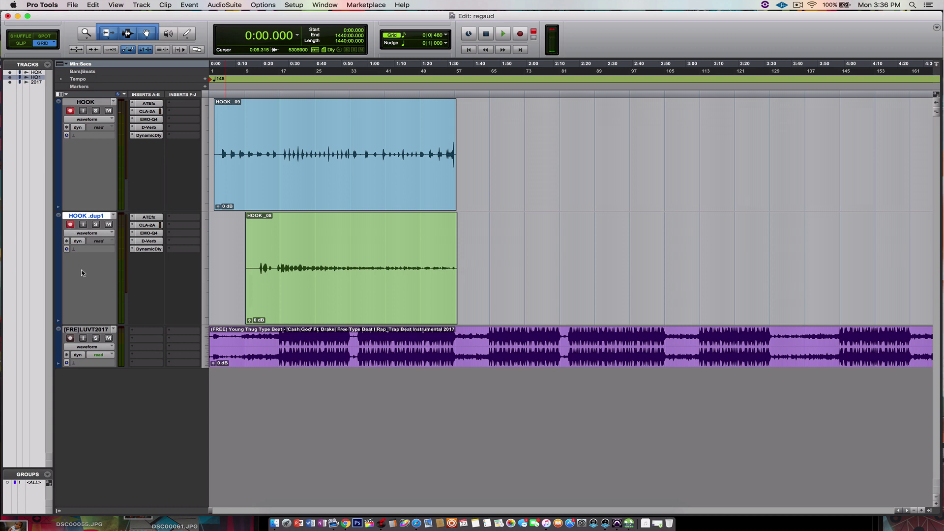
left_click(69, 111)
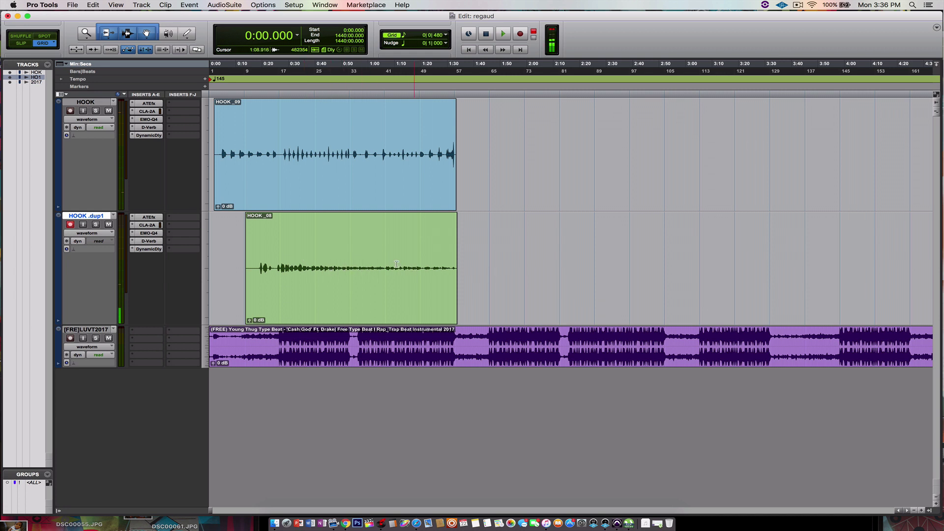
Play both hook vocals with the beat from about 0:04, and stop playback
left_click(220, 93)
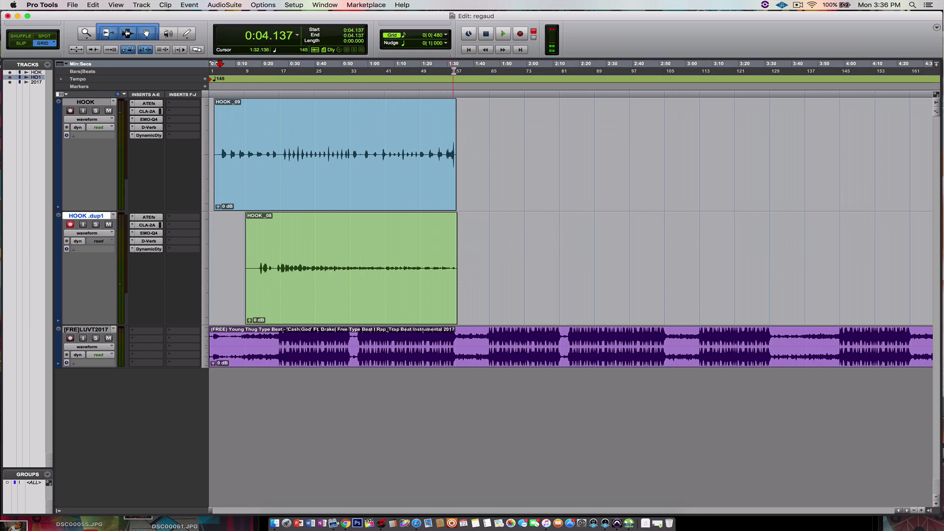
left_click(503, 34)
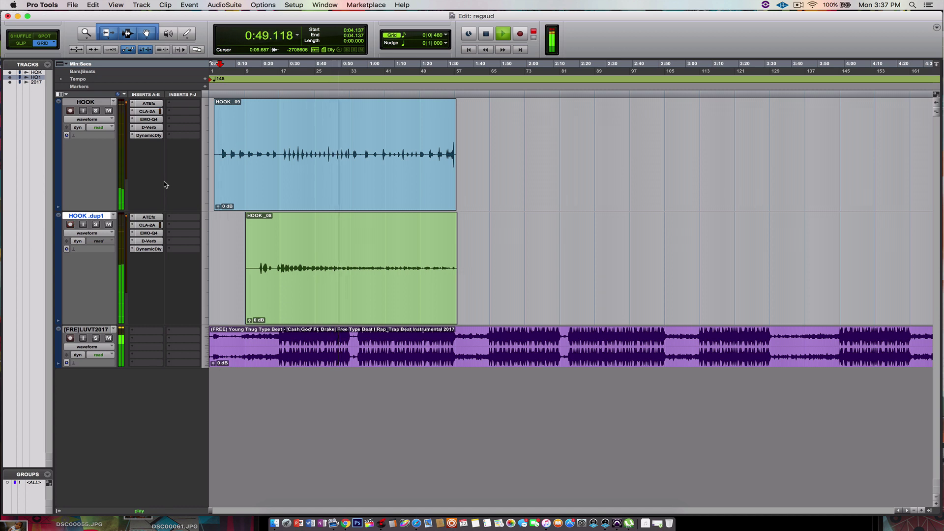
key("space")
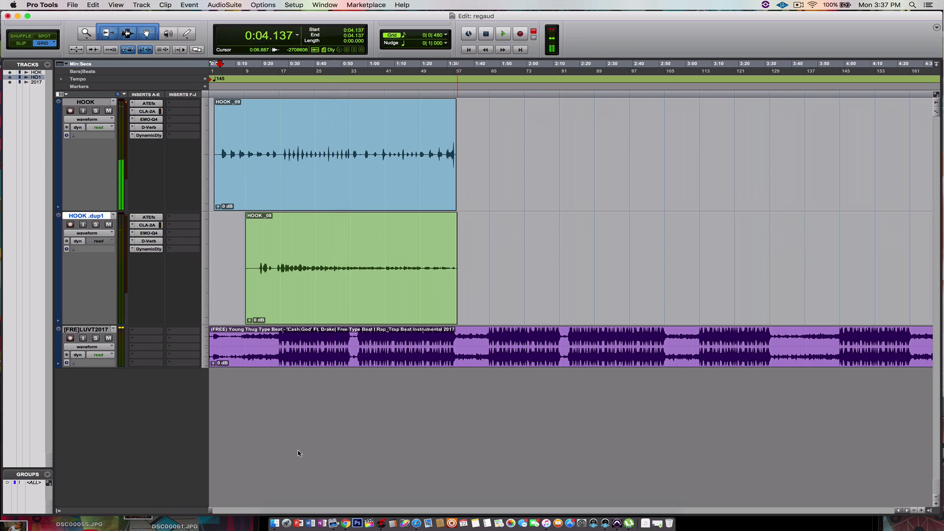
Duplicate the [FRE]LUVT2017 beat track once, including playlists, automation, inserts, sends and group assignments
left_click(101, 330)
right_click(102, 329)
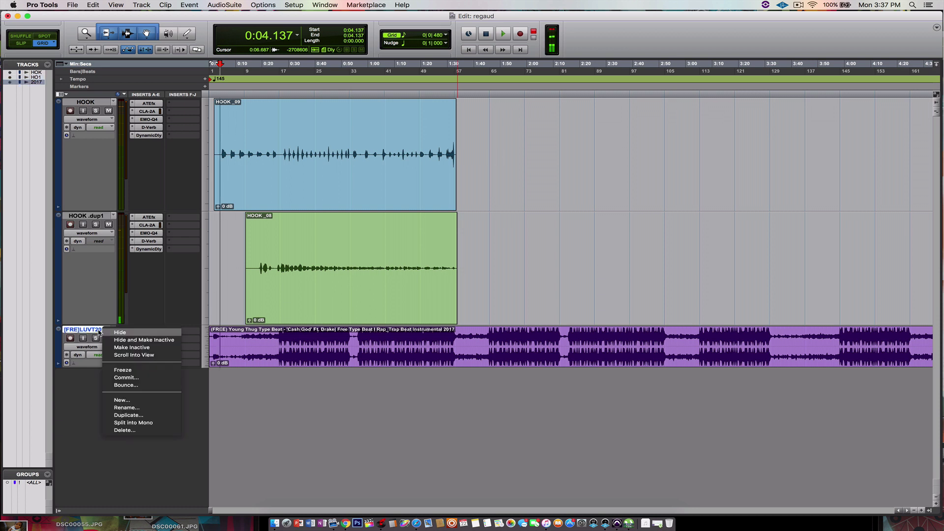
left_click(133, 415)
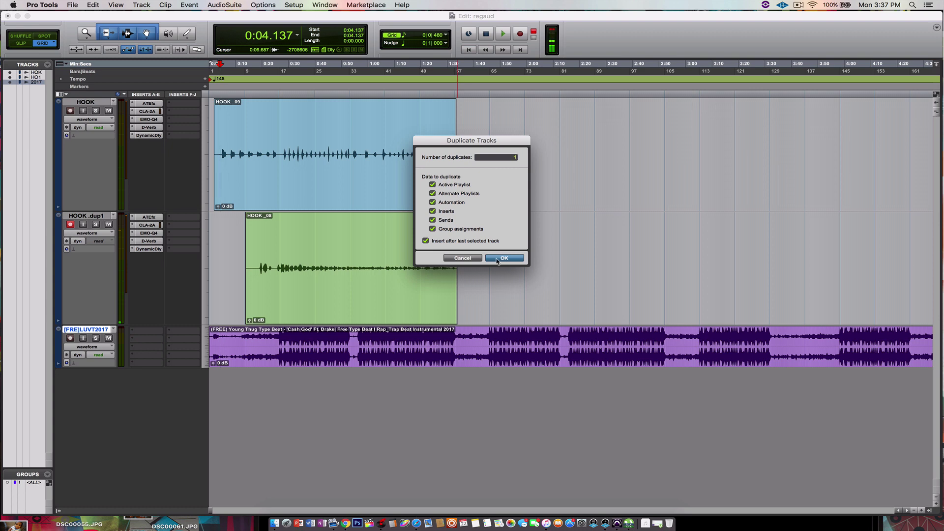
left_click(494, 259)
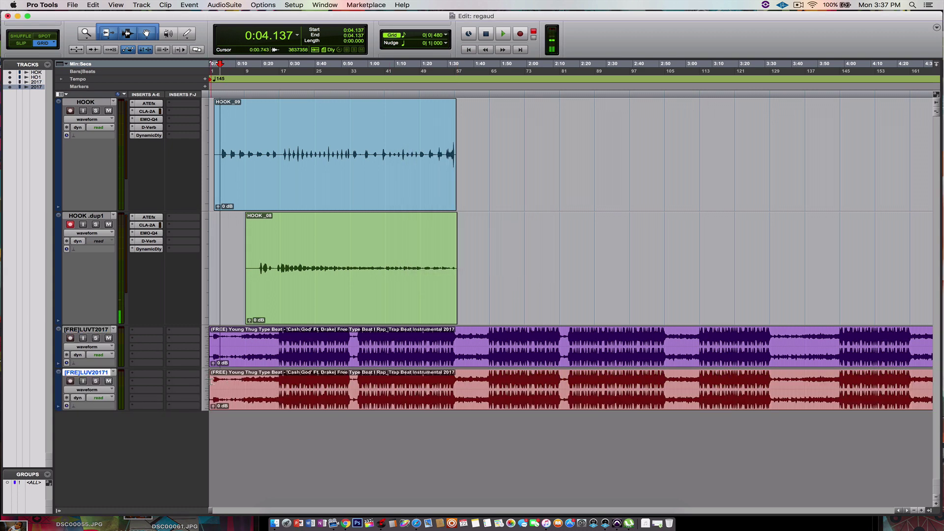
Remove the duplicated beat before about 0:54.8 and delete the original beat from about 0:55.4 onward
left_click_drag(211, 380, 355, 403)
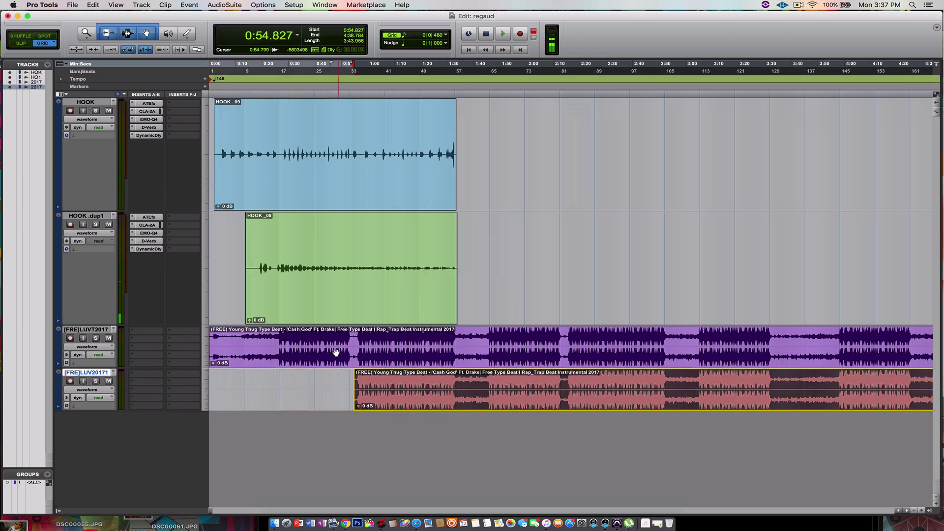
left_click(356, 346)
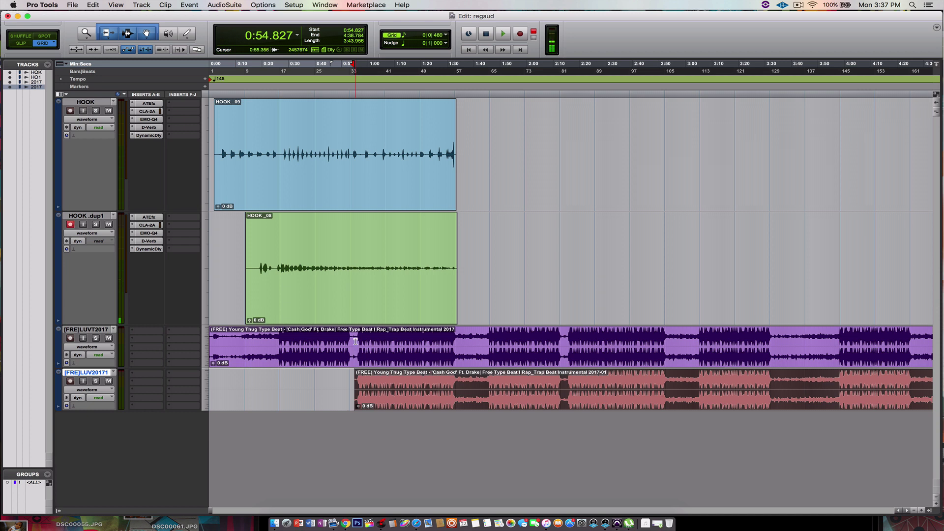
left_click_drag(356, 341, 453, 351)
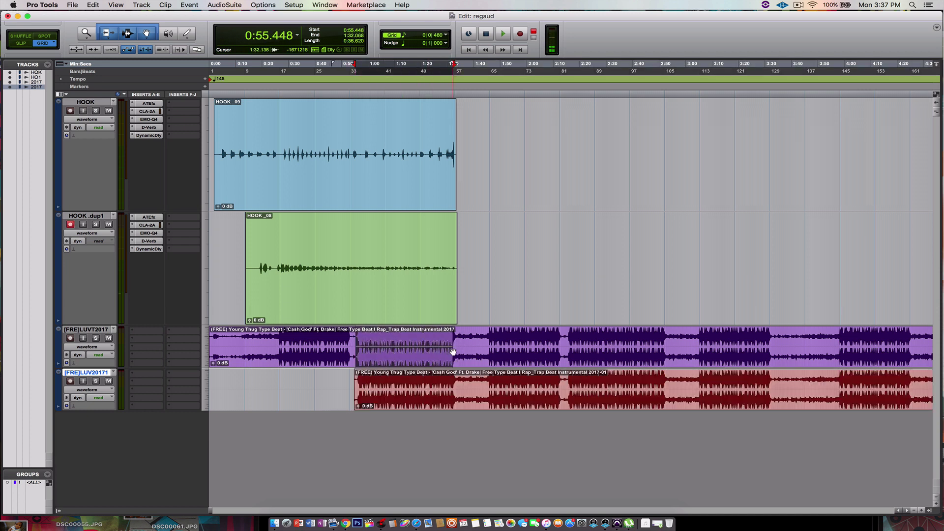
key("Delete")
left_click(482, 360)
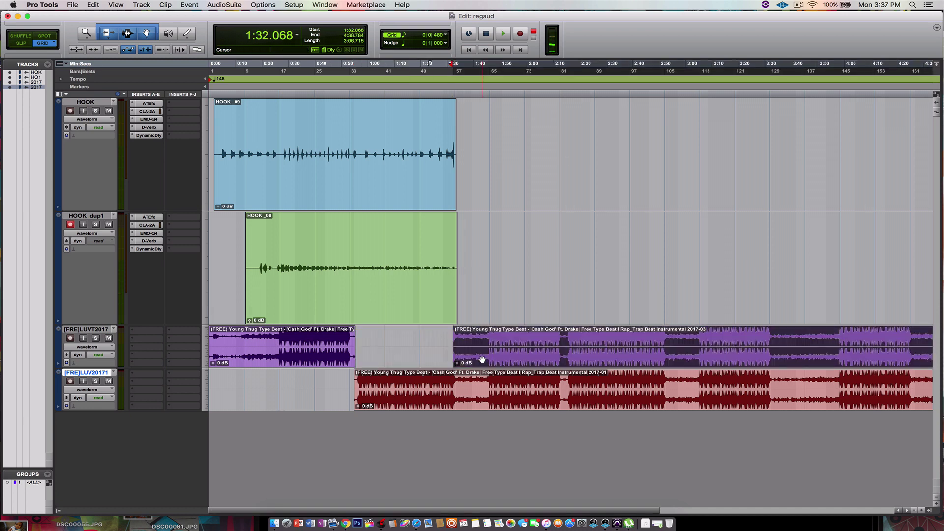
key("Delete")
Insert the multichannel OneKnob Filter (stereo) plug-in in the first insert slot of the duplicated beat track [FRE]LUV20171
left_click(415, 398)
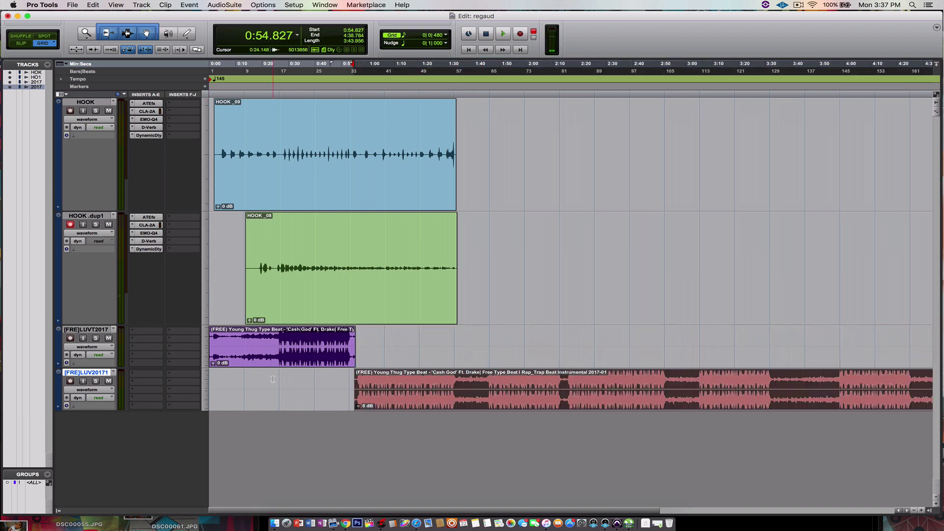
left_click(133, 375)
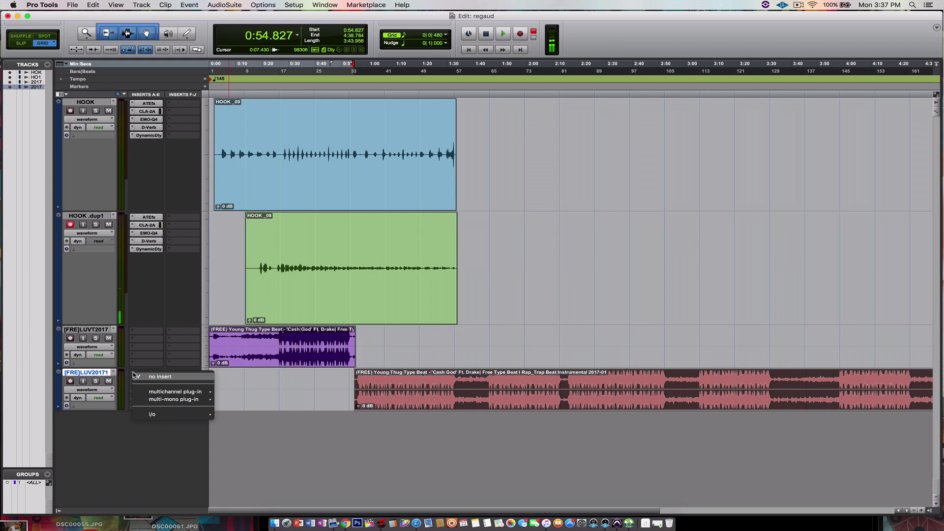
mouse_move(171, 393)
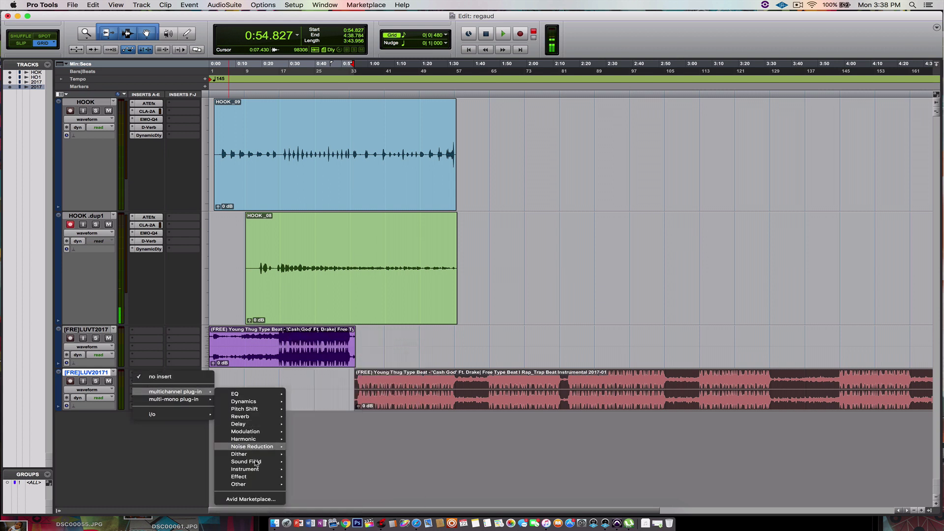
mouse_move(269, 487)
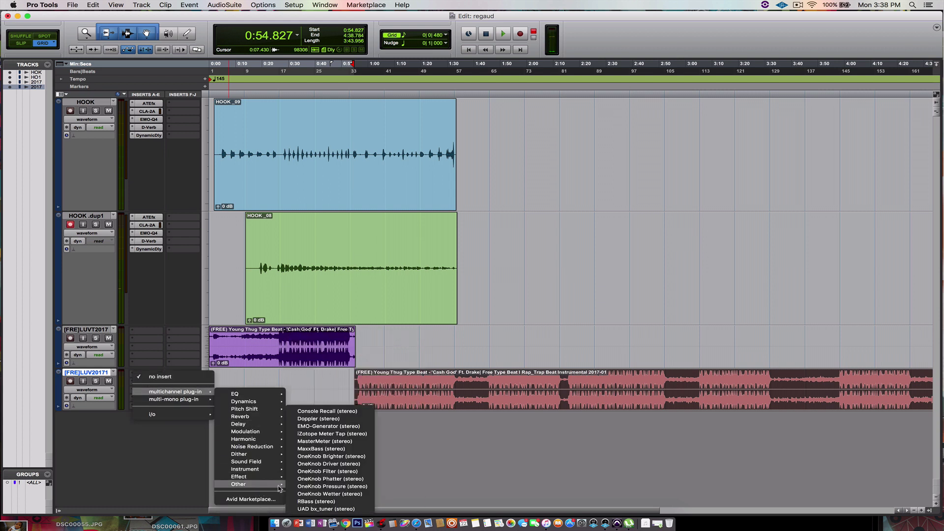
left_click(317, 471)
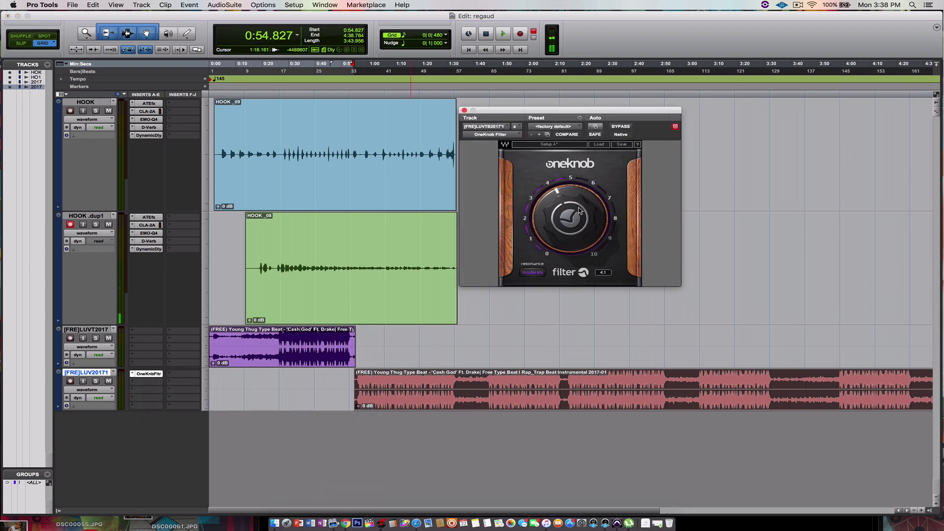
Play the session from 0:54.000 to hear the filtered beat, closing the OneKnob Filter window, and stop playback
left_click(375, 88)
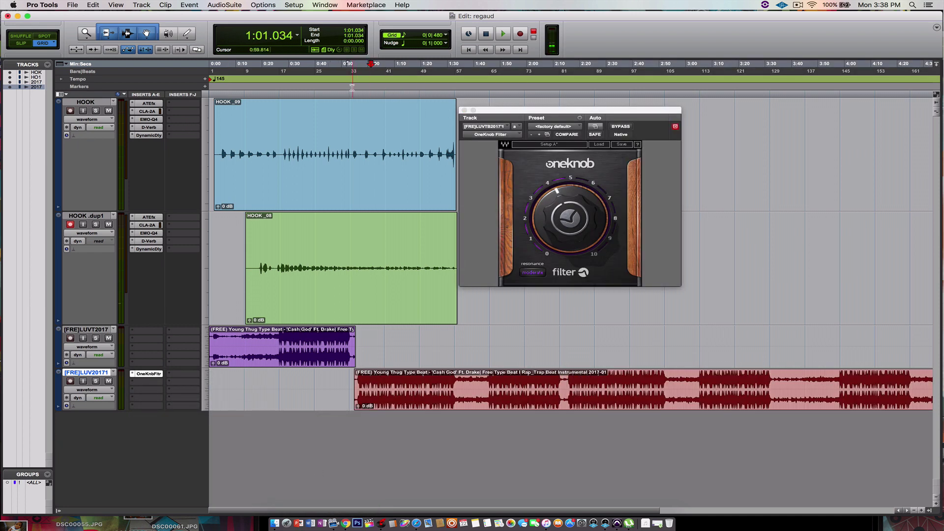
left_click(353, 87)
key("space")
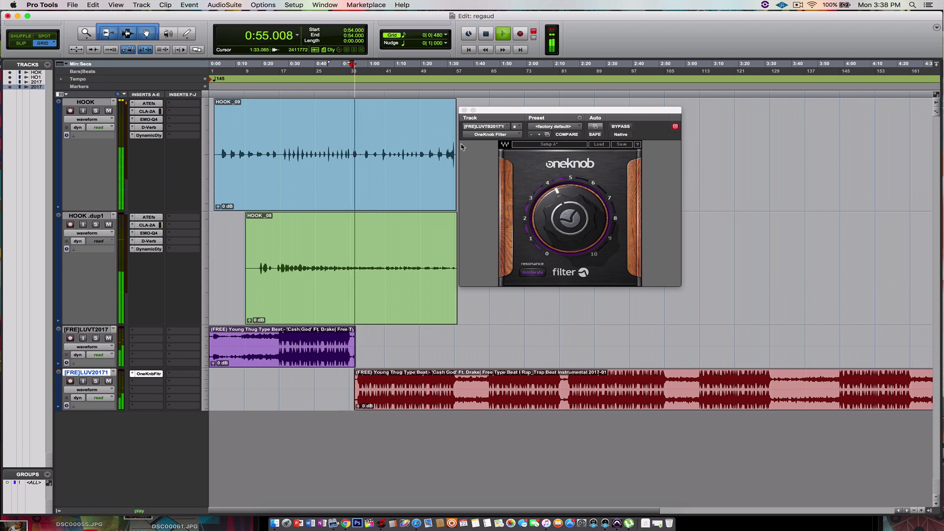
mouse_move(566, 214)
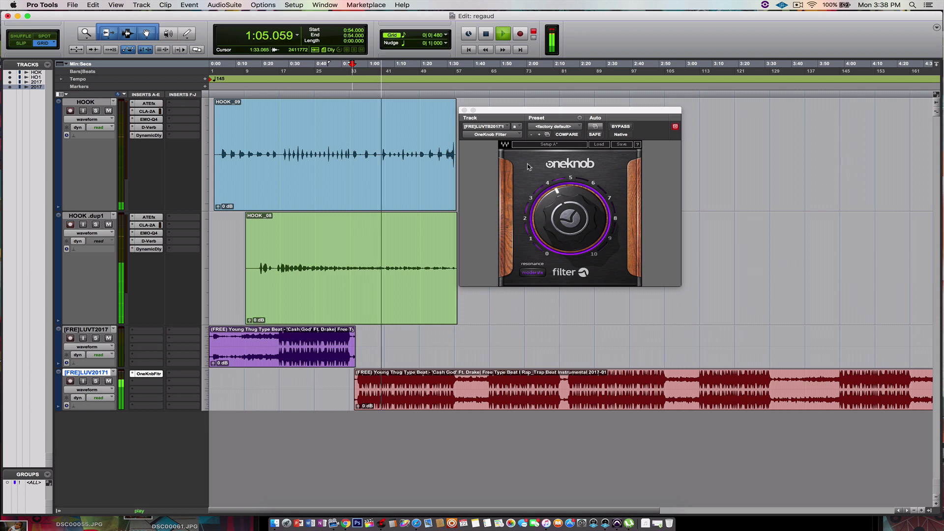
left_click(464, 111)
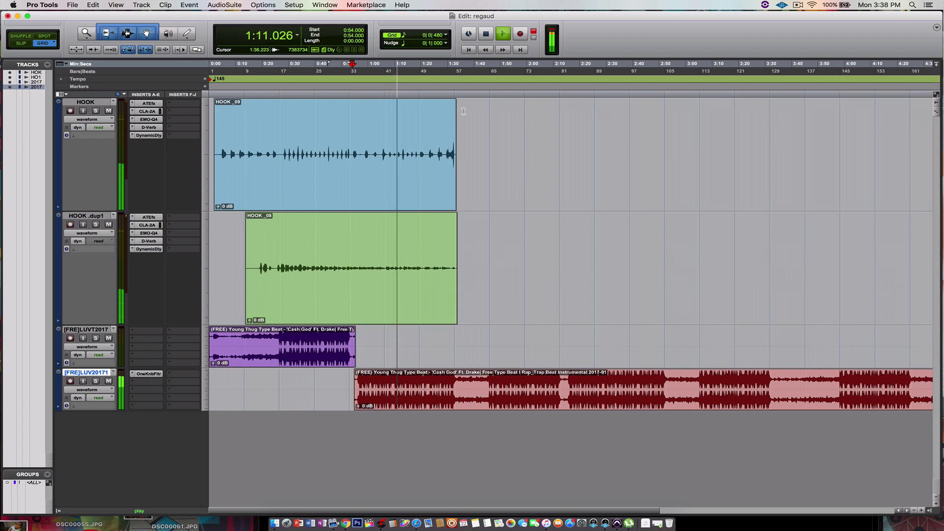
key("space")
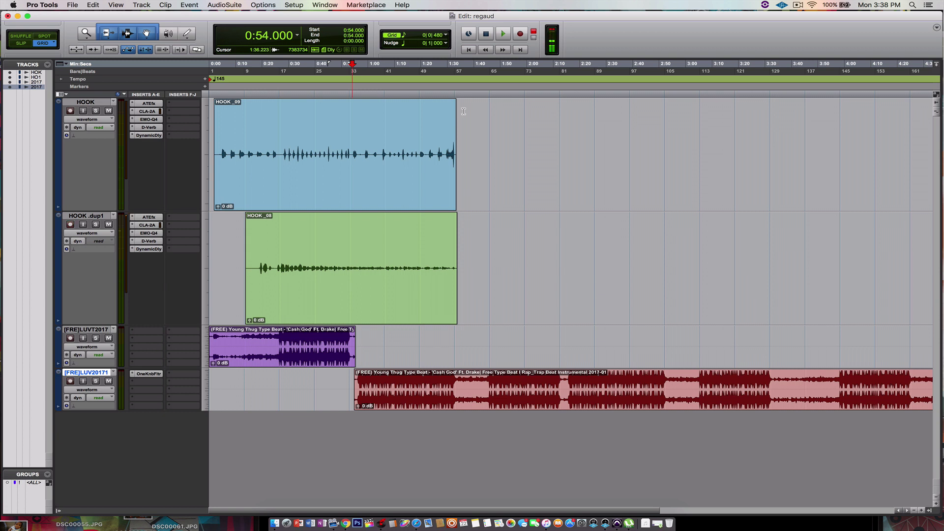
key("space")
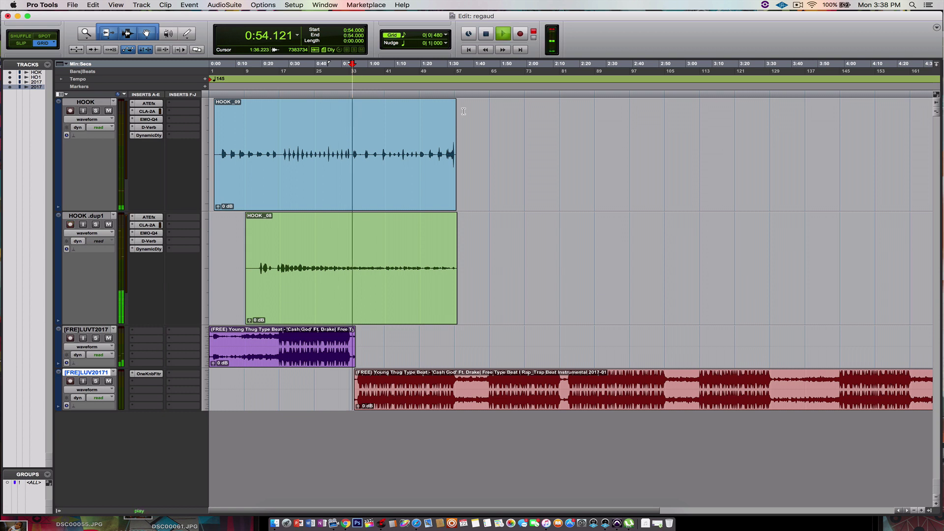
key("space")
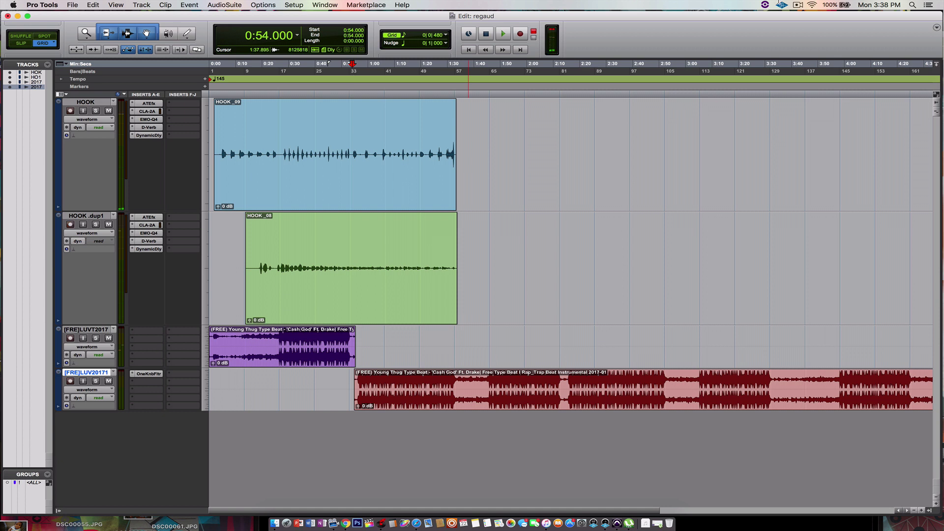
left_click(798, 6)
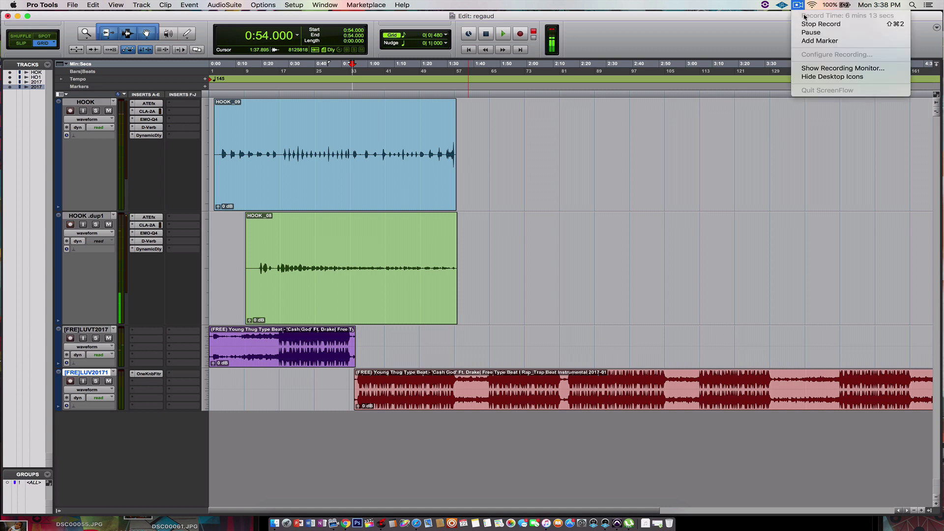